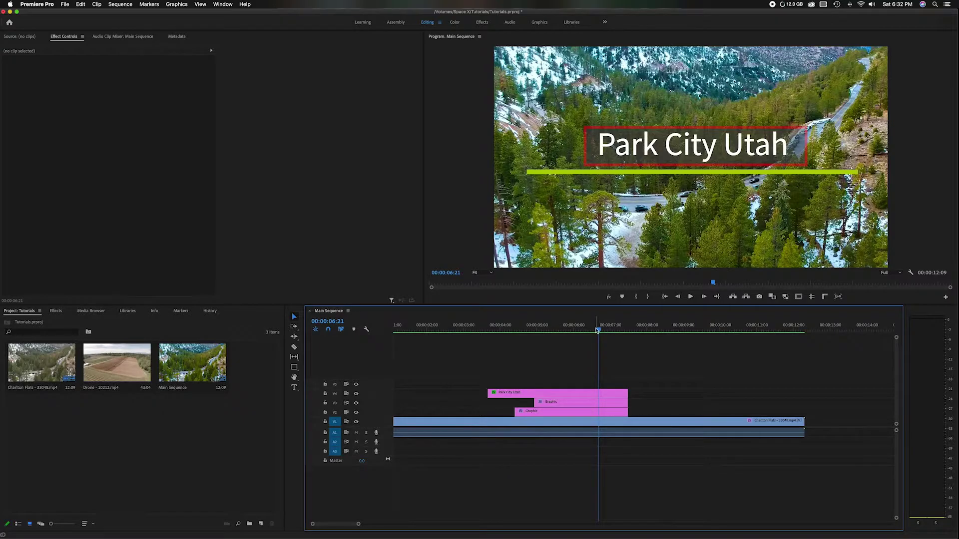
- Inspect the effect settings of the title and two shape graphics, and step back frame by frame to 00:00:06:03
{"action": "left_click", "coordinate": [556, 392]}
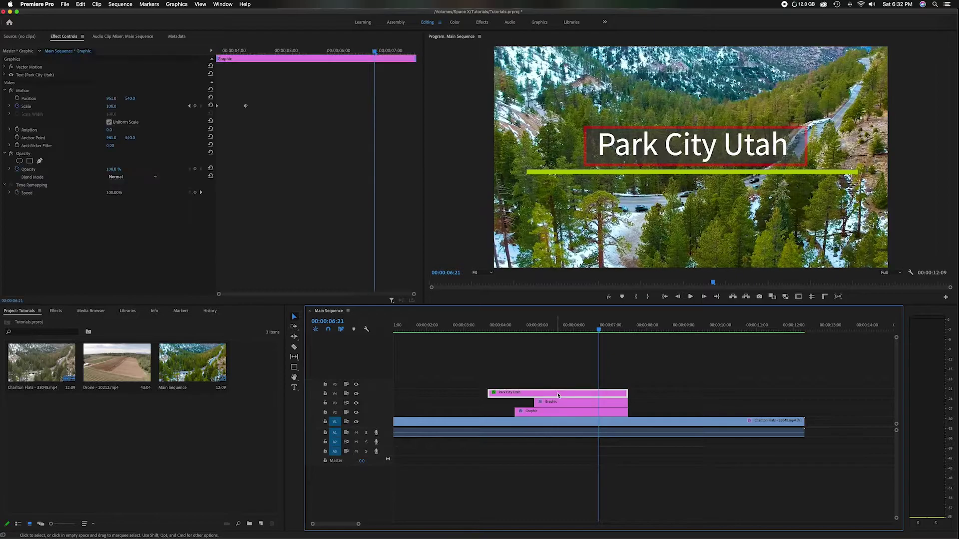
{"action": "left_click", "coordinate": [617, 403]}
{"action": "left_click", "coordinate": [619, 413]}
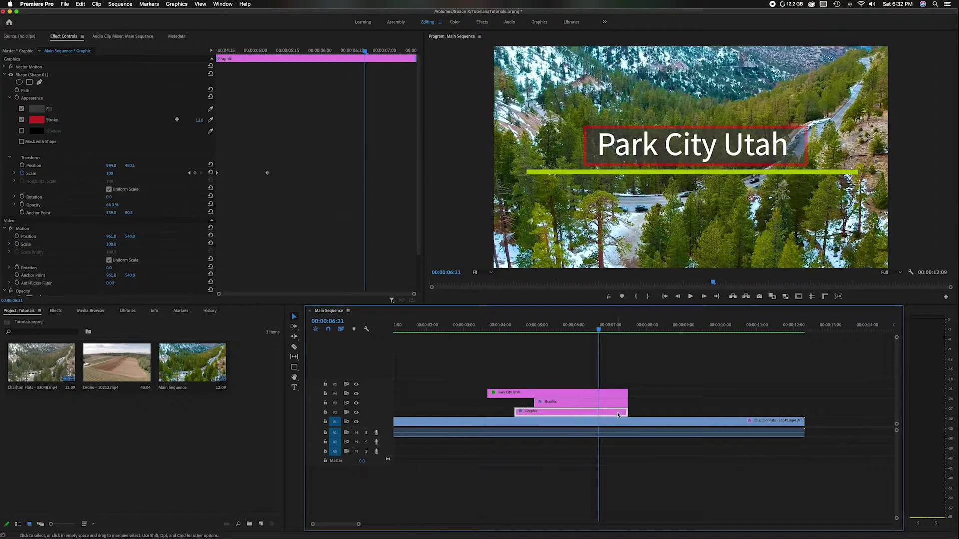
{"action": "key", "text": "Left"}
{"action": "key", "text": "Left"}
{"action": "key", "text": "Left"}
{"action": "key", "text": "Left"}
{"action": "key", "text": "Left"}
{"action": "key", "text": "Left"}
{"action": "key", "text": "Left"}
{"action": "key", "text": "Left"}
{"action": "key", "text": "Left"}
{"action": "key", "text": "Left"}
{"action": "key", "text": "Left"}
{"action": "key", "text": "Left"}
{"action": "key", "text": "Left"}
{"action": "key", "text": "Left"}
{"action": "key", "text": "Left"}
{"action": "key", "text": "Left"}
{"action": "key", "text": "Left"}
{"action": "key", "text": "Left"}
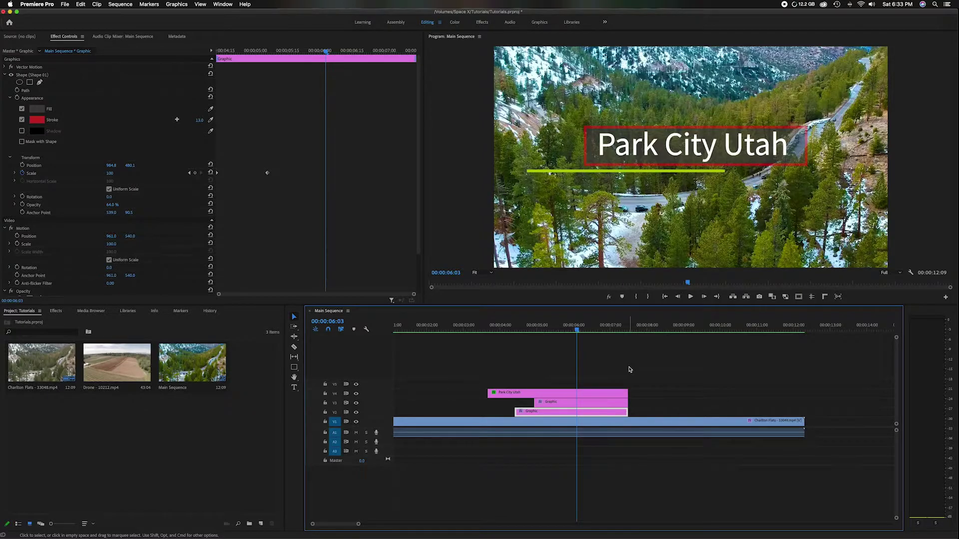
- Play the layered title animation from its start at 00:00:03:20
{"action": "left_click_drag", "start_coordinate": [577, 331], "coordinate": [488, 330]}
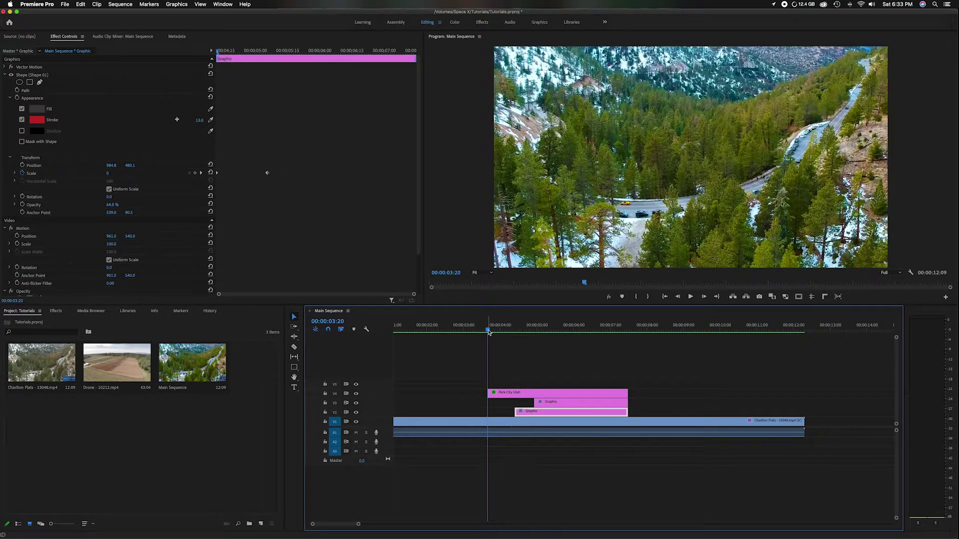
{"action": "key", "text": "space"}
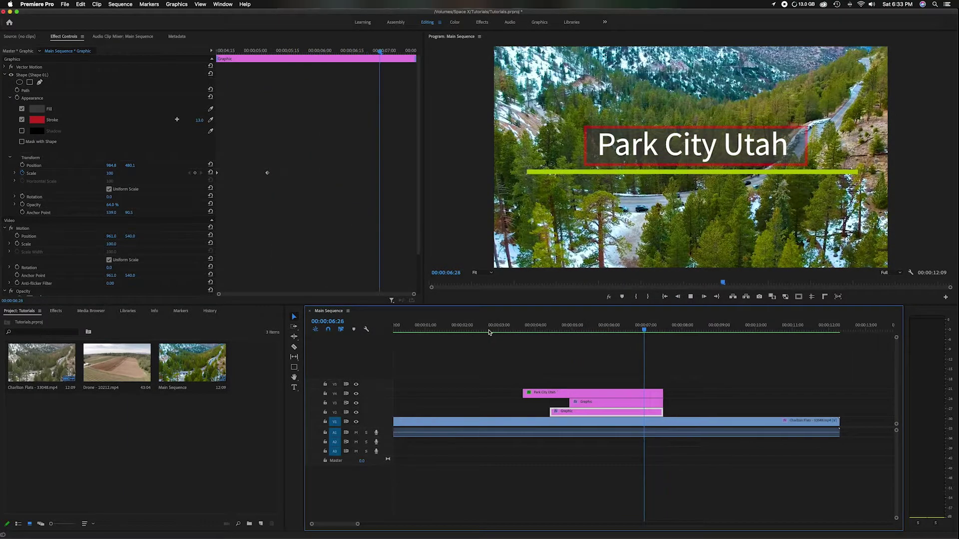
{"action": "key", "text": "space"}
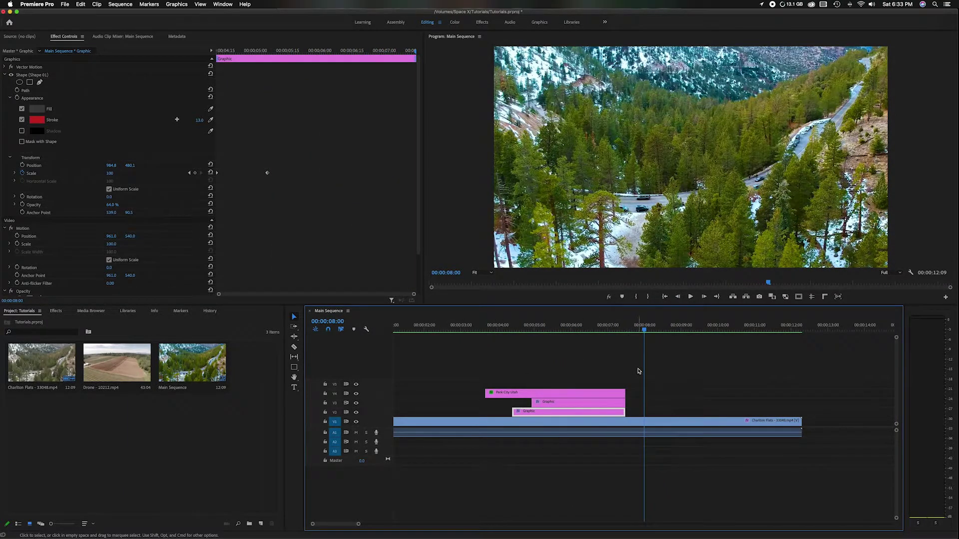
- Nest the Park City Utah title and both shape graphics into one sequence named "Into nest"
{"action": "left_click_drag", "start_coordinate": [634, 412], "coordinate": [567, 414]}
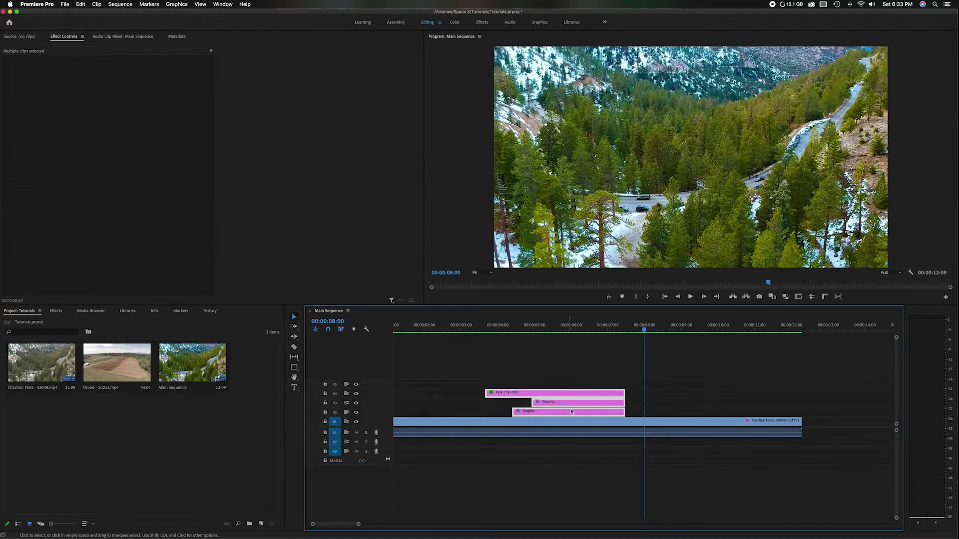
{"action": "right_click", "coordinate": [573, 398]}
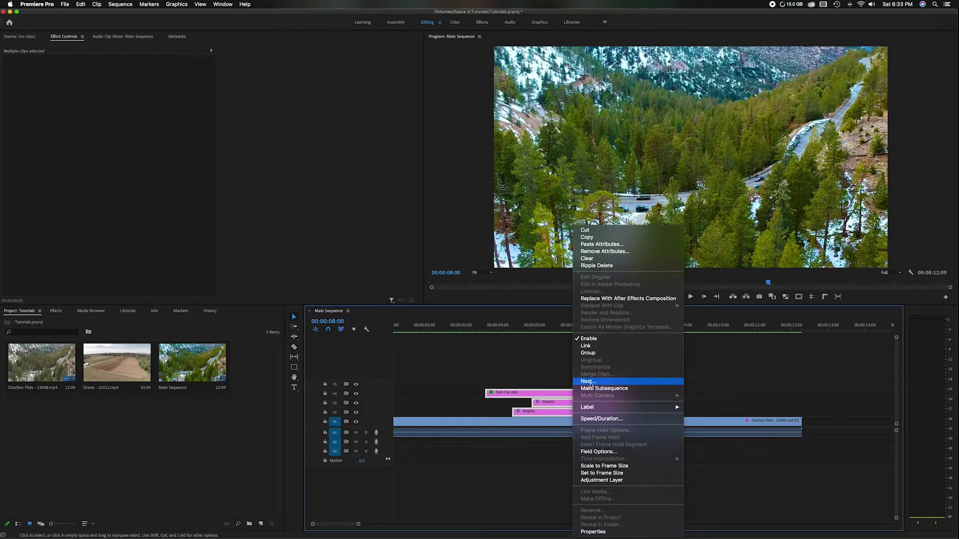
{"action": "left_click", "coordinate": [590, 382]}
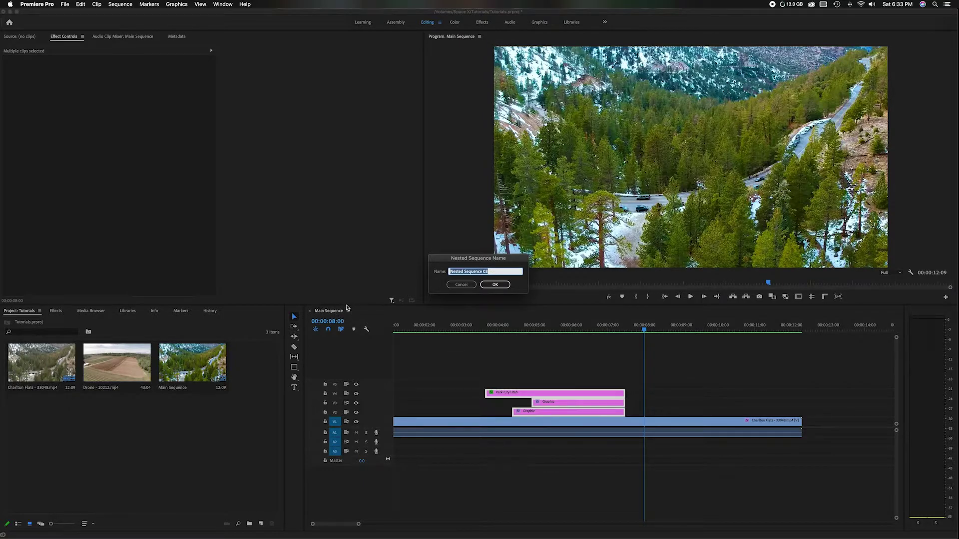
{"action": "left_click", "coordinate": [494, 272]}
{"action": "key", "text": "BackSpace"}
{"action": "key", "text": "BackSpace"}
{"action": "key", "text": "BackSpace"}
{"action": "key", "text": "BackSpace"}
{"action": "key", "text": "BackSpace"}
{"action": "key", "text": "BackSpace"}
{"action": "key", "text": "BackSpace"}
{"action": "key", "text": "BackSpace"}
{"action": "key", "text": "BackSpace"}
{"action": "key", "text": "BackSpace"}
{"action": "key", "text": "BackSpace"}
{"action": "key", "text": "BackSpace"}
{"action": "key", "text": "BackSpace"}
{"action": "key", "text": "BackSpace"}
{"action": "key", "text": "BackSpace"}
{"action": "key", "text": "BackSpace"}
{"action": "key", "text": "BackSpace"}
{"action": "key", "text": "BackSpace"}
{"action": "left_click", "coordinate": [494, 285]}
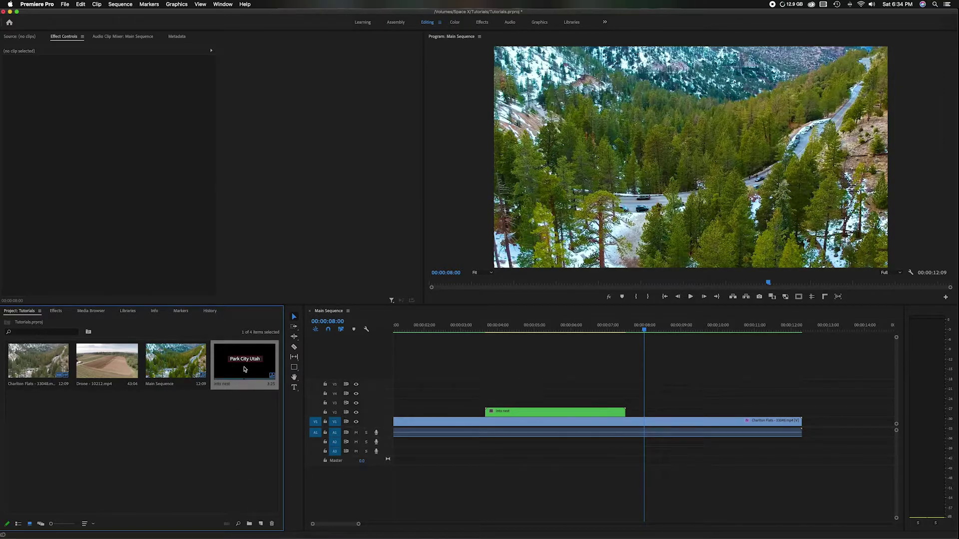
- Play back the nested title in the main sequence from just before the nest starts
{"action": "left_click", "coordinate": [534, 329]}
{"action": "left_click_drag", "start_coordinate": [533, 328], "coordinate": [480, 331]}
{"action": "key", "text": "space"}
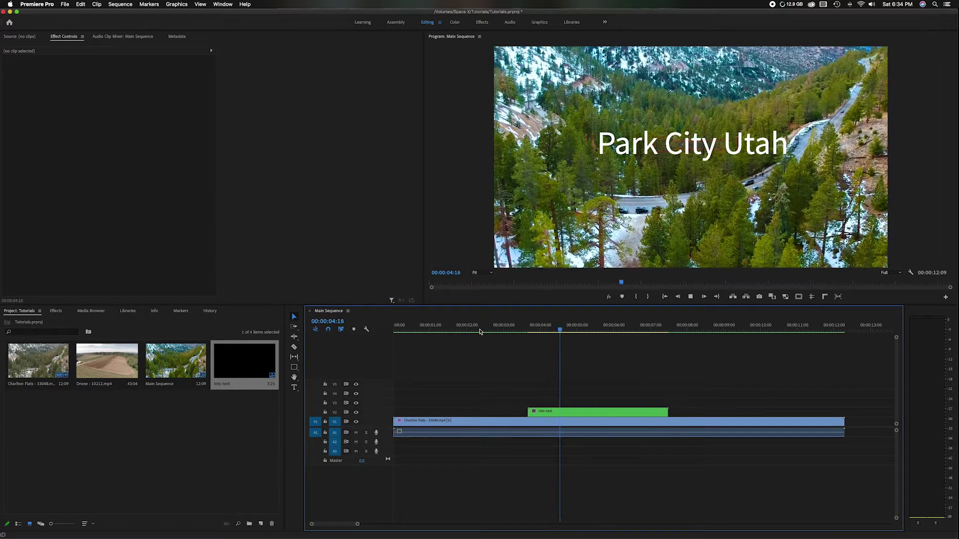
{"action": "key", "text": "space"}
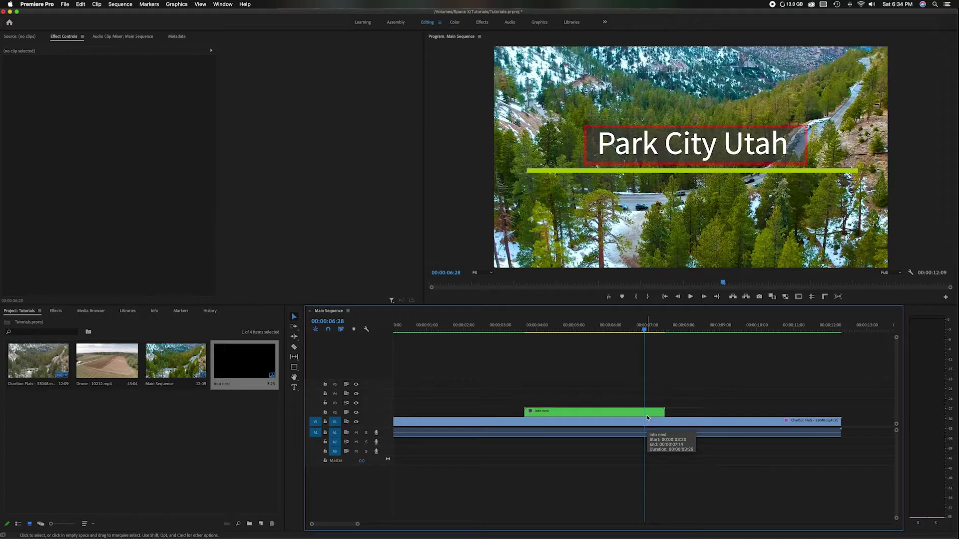
- Rate-stretch the nested title's end to speed the clip up to about 174%, and scrub through it to 00:00:04:25
{"action": "key", "text": "r"}
{"action": "left_click_drag", "start_coordinate": [665, 412], "coordinate": [605, 413]}
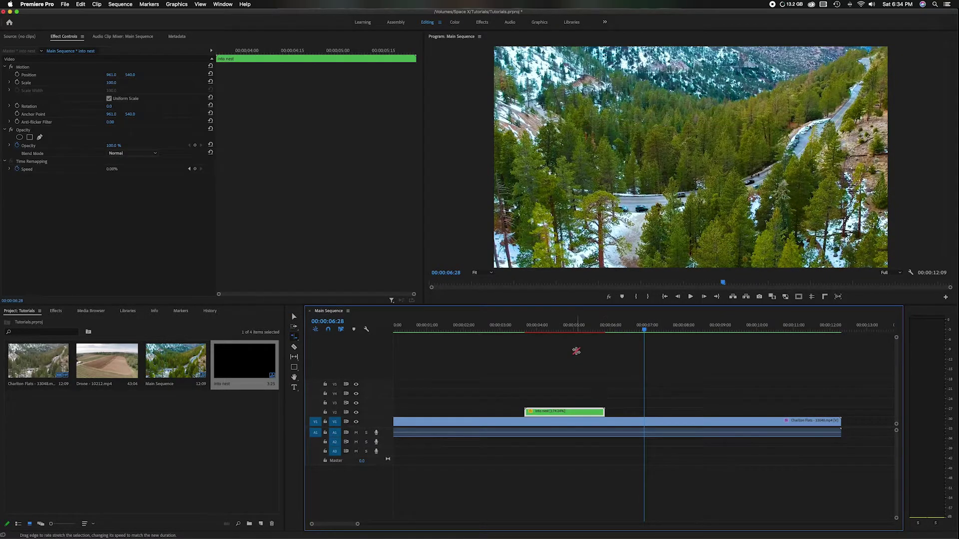
{"action": "left_click_drag", "start_coordinate": [544, 329], "coordinate": [567, 330]}
- Apply the default transition to the end of the nested title clip
{"action": "key", "text": "v"}
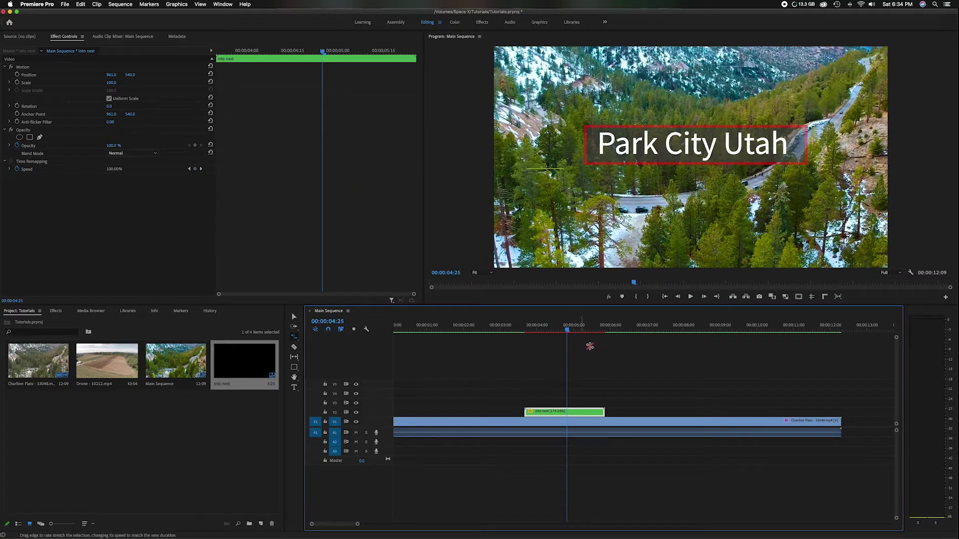
{"action": "left_click", "coordinate": [602, 412]}
{"action": "right_click", "coordinate": [603, 413]}
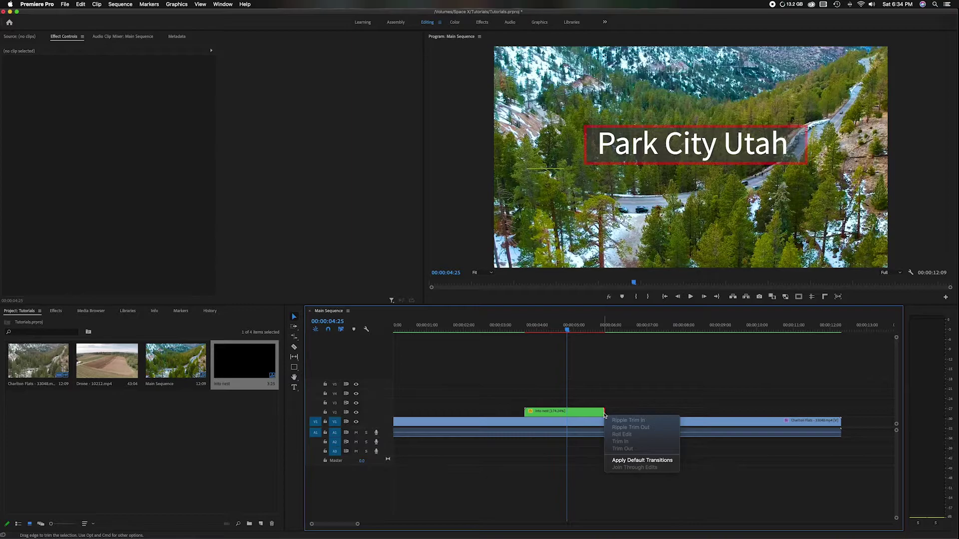
{"action": "left_click", "coordinate": [619, 461]}
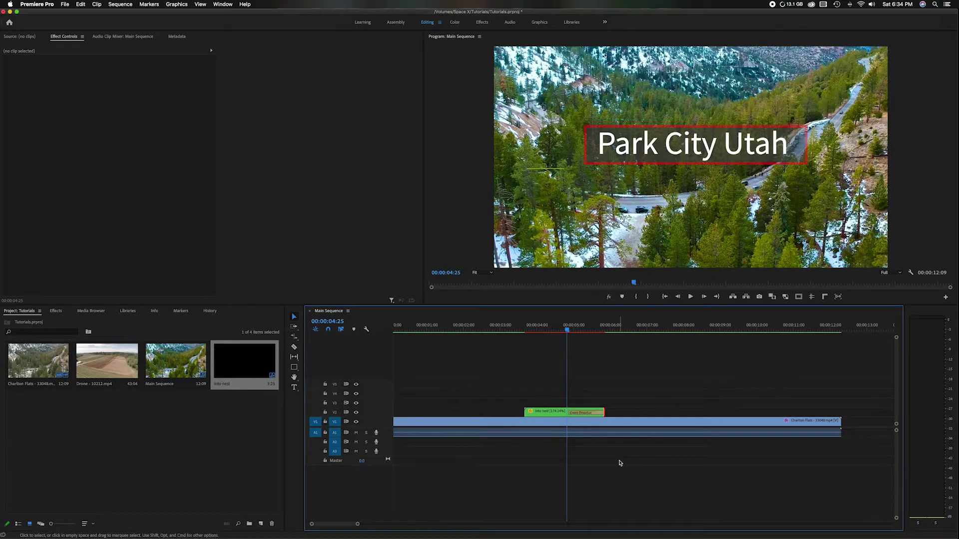
- Render the video previews and play the nested title with its fade-out from 00:00:03:11
{"action": "left_click", "coordinate": [569, 331]}
{"action": "left_click_drag", "start_coordinate": [568, 331], "coordinate": [522, 332]}
{"action": "key", "text": "Return"}
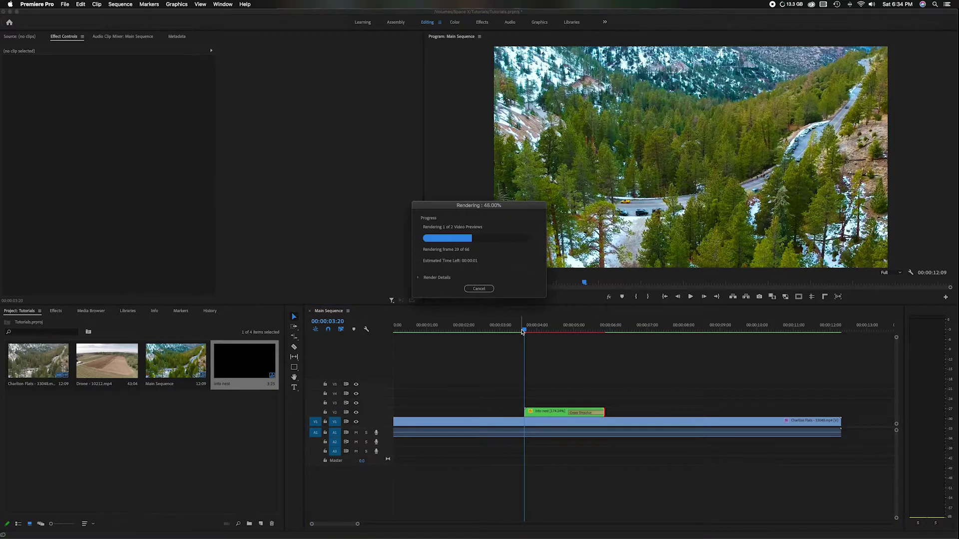
{"action": "left_click_drag", "start_coordinate": [522, 332], "coordinate": [511, 331]}
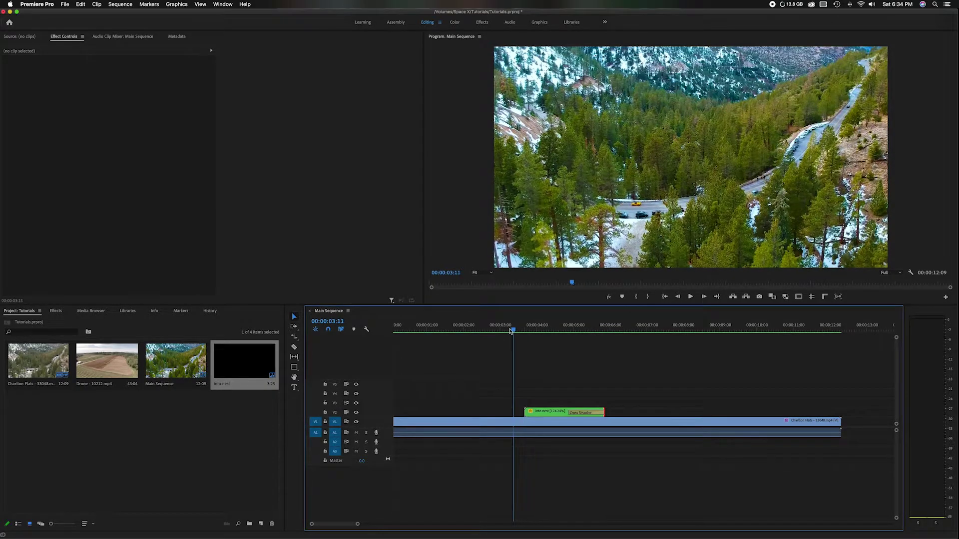
{"action": "key", "text": "space"}
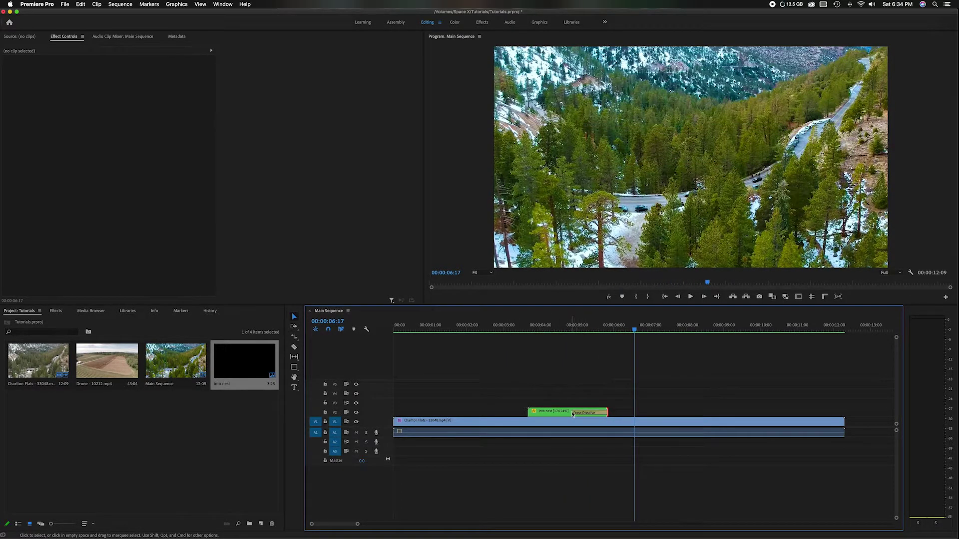
- Shorten the Cross Dissolve at the nested title's end to 00:00:00:14 and render the preview
{"action": "left_click_drag", "start_coordinate": [573, 414], "coordinate": [594, 413]}
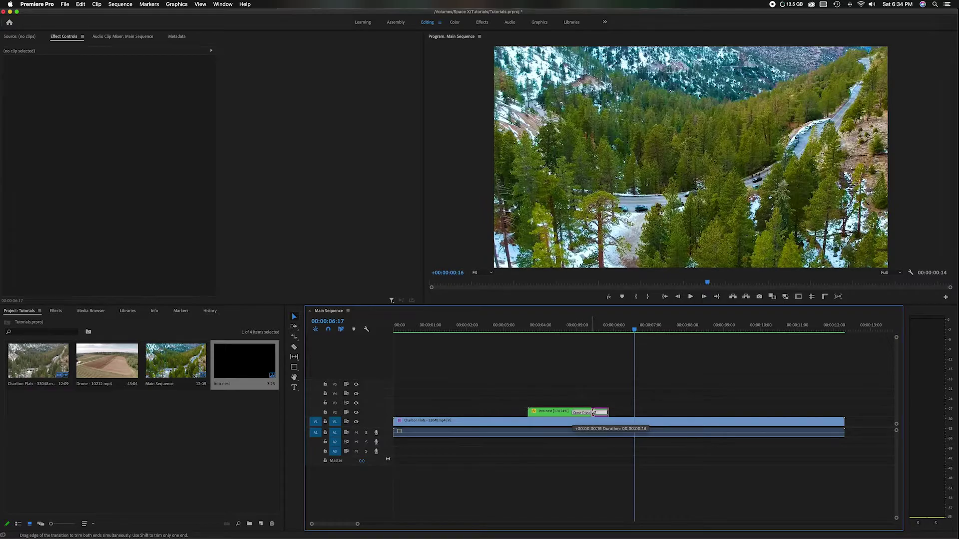
{"action": "key", "text": "Return"}
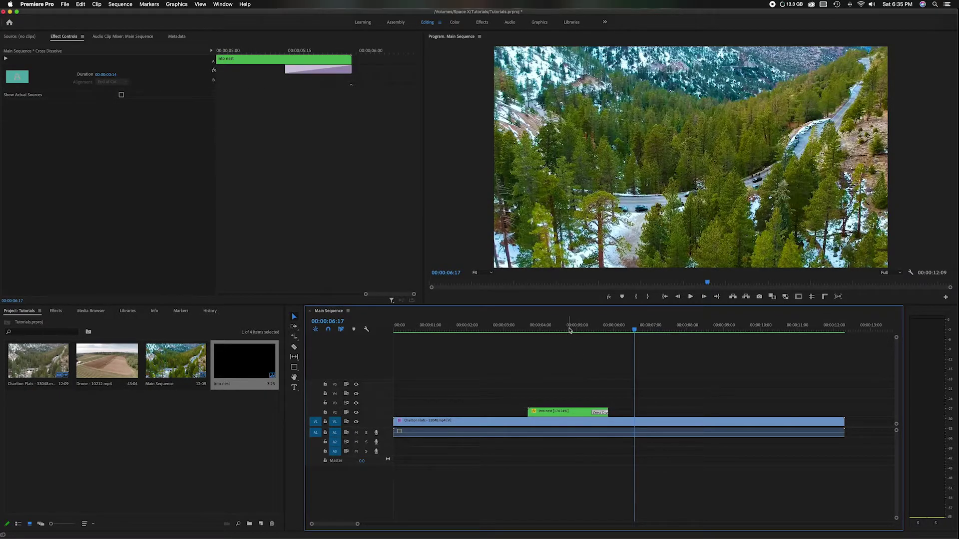
- Play the sped-up nested title with the shortened dissolve from just before its start
{"action": "left_click_drag", "start_coordinate": [569, 329], "coordinate": [522, 328]}
{"action": "left_click", "coordinate": [520, 329]}
{"action": "key", "text": "space"}
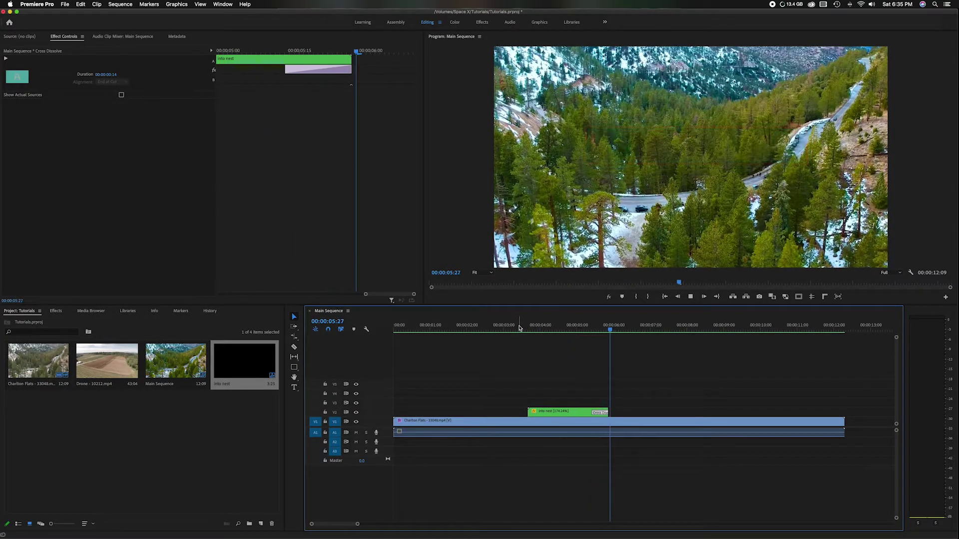
{"action": "key", "text": "space"}
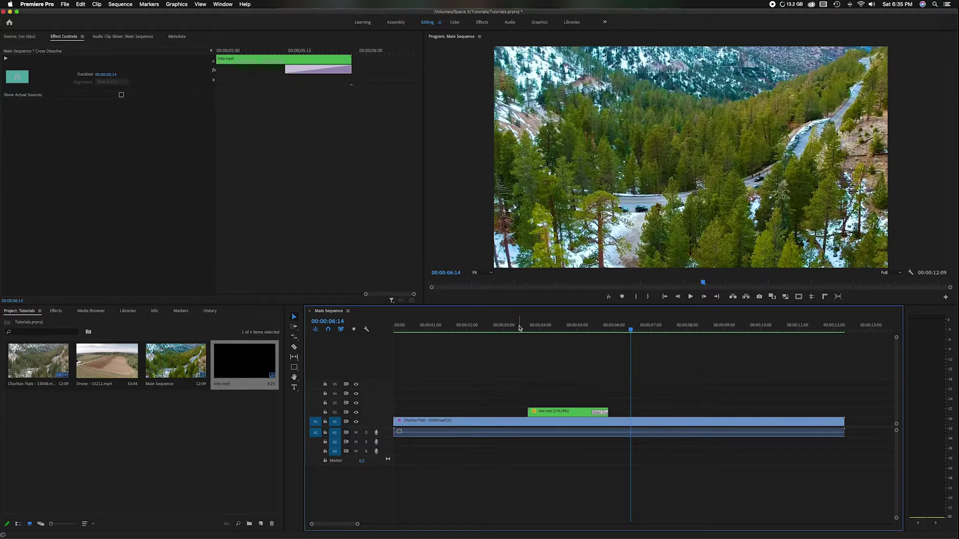
- Open the nested sequence to examine its layers, scrub its title animation to 00:00:01:08, and return to the main sequence
{"action": "double_click", "coordinate": [565, 413]}
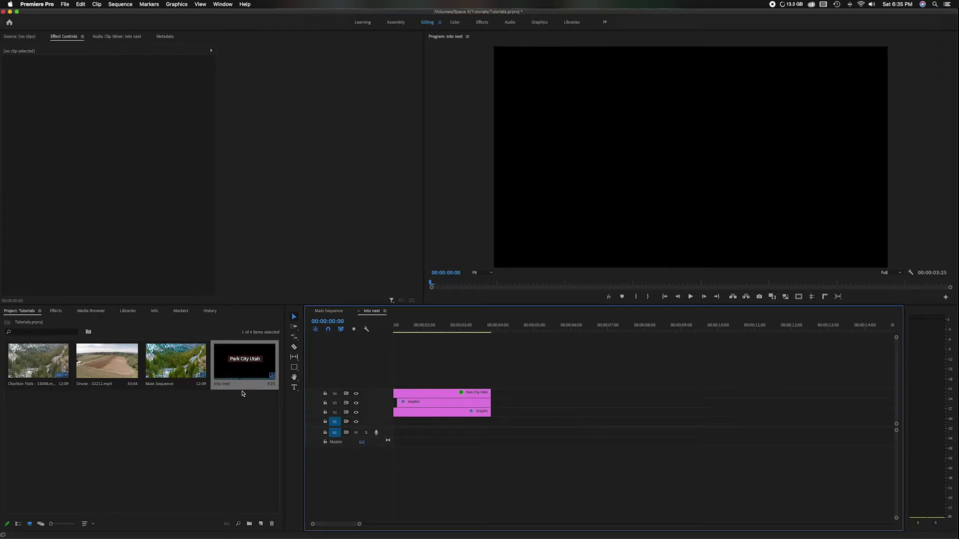
{"action": "left_click", "coordinate": [328, 311]}
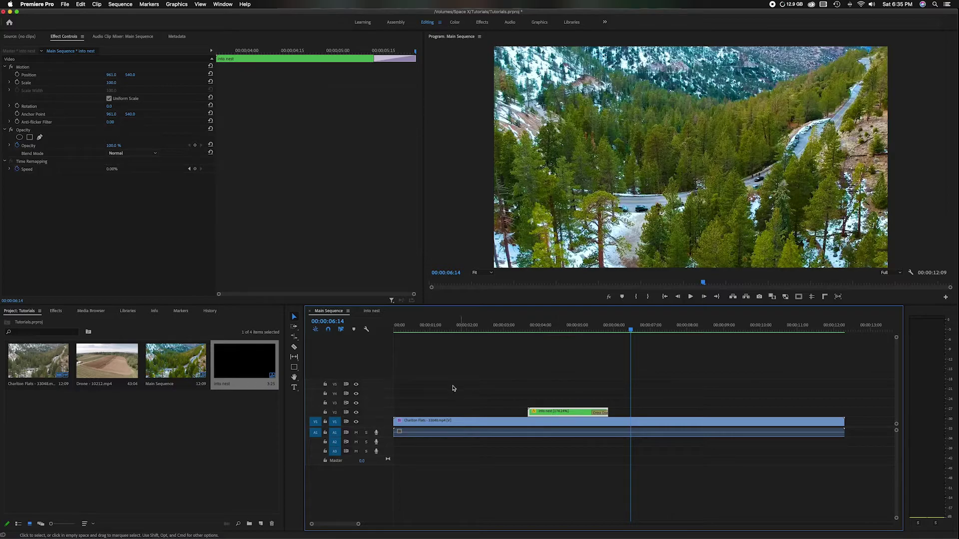
{"action": "left_click", "coordinate": [371, 311]}
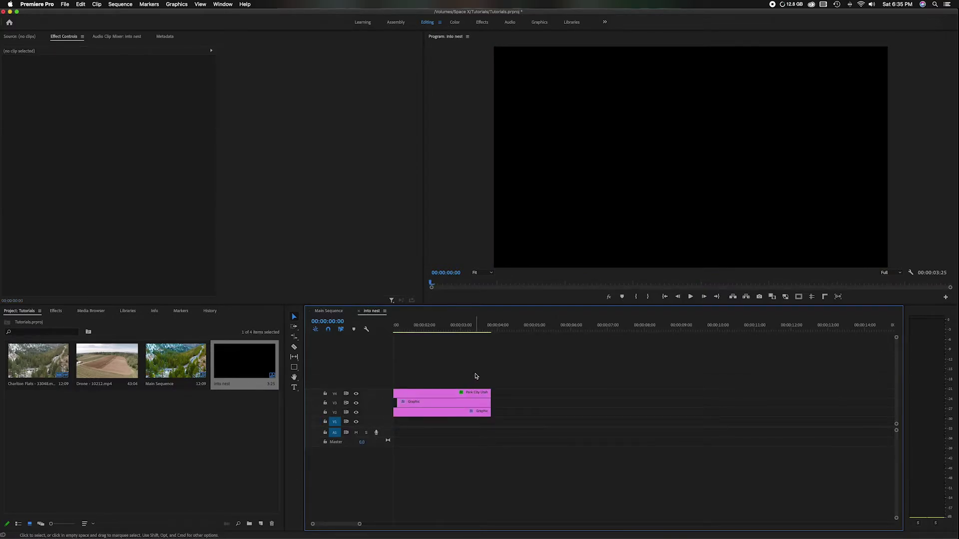
{"action": "mouse_move", "coordinate": [422, 332]}
{"action": "left_mouse_down"}
{"action": "mouse_move", "coordinate": [414, 332]}
{"action": "mouse_move", "coordinate": [470, 338]}
{"action": "mouse_move", "coordinate": [403, 343]}
{"action": "mouse_move", "coordinate": [500, 340]}
{"action": "mouse_move", "coordinate": [405, 339]}
{"action": "mouse_move", "coordinate": [440, 339]}
{"action": "mouse_move", "coordinate": [428, 340]}
{"action": "left_mouse_up"}
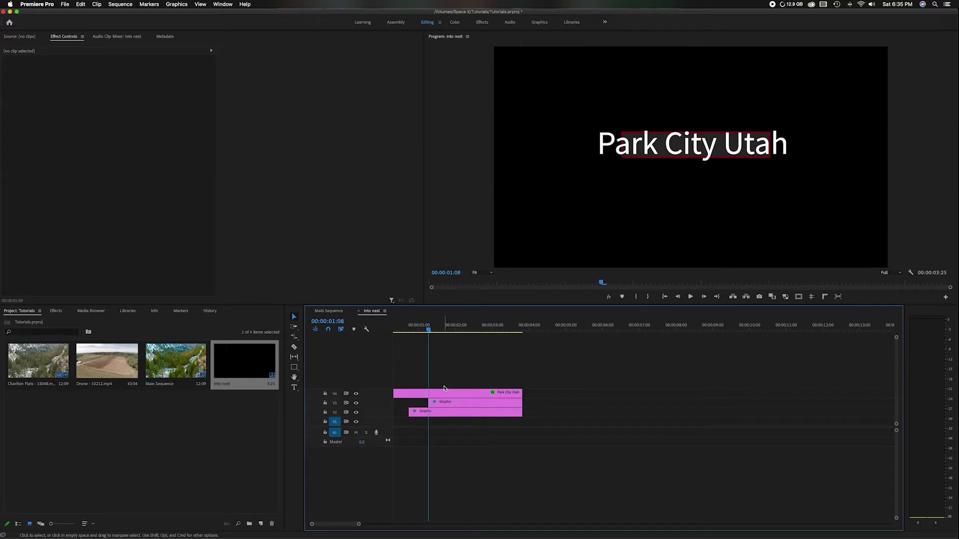
{"action": "left_click", "coordinate": [330, 311]}
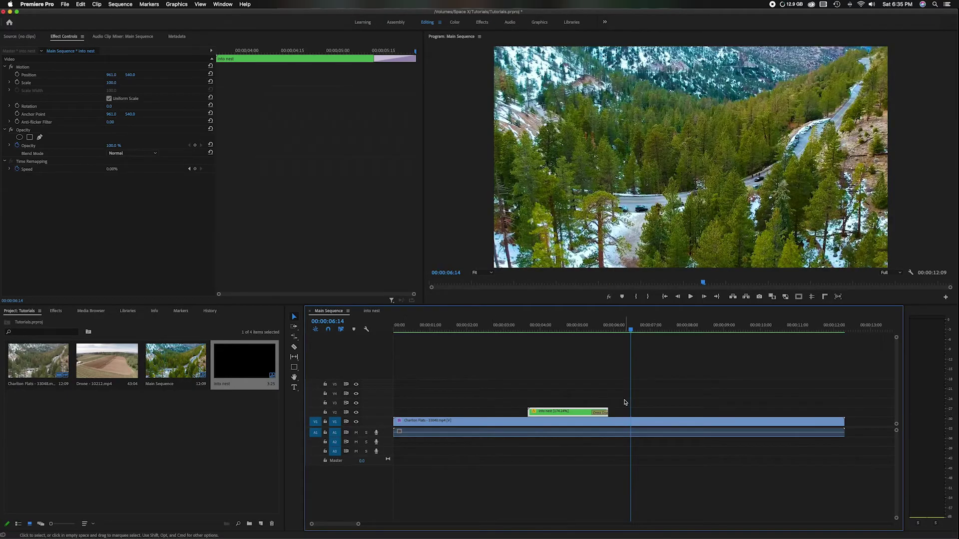